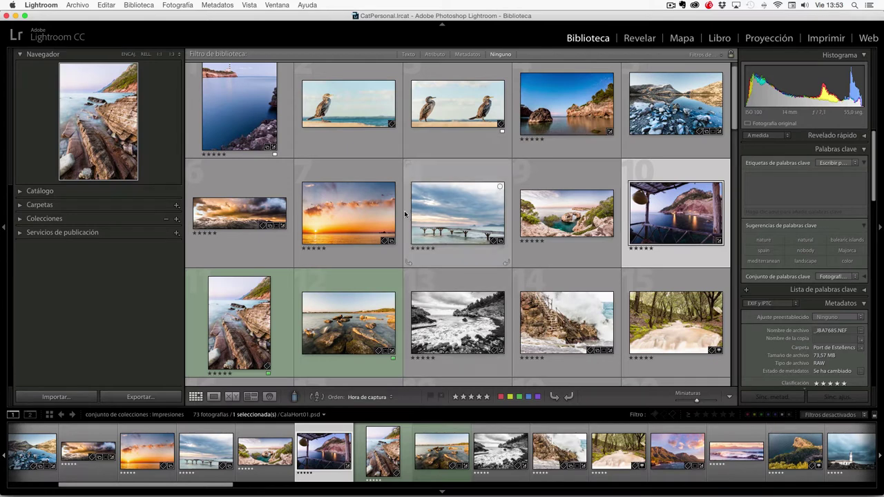
Show the hut photo enlarged in Loupe view, then full screen, browsing between photos.
click(214, 397)
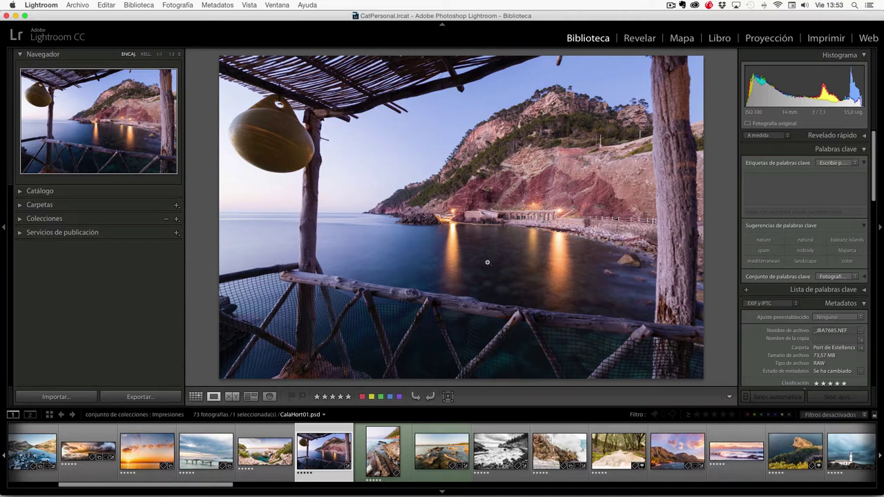
key(f)
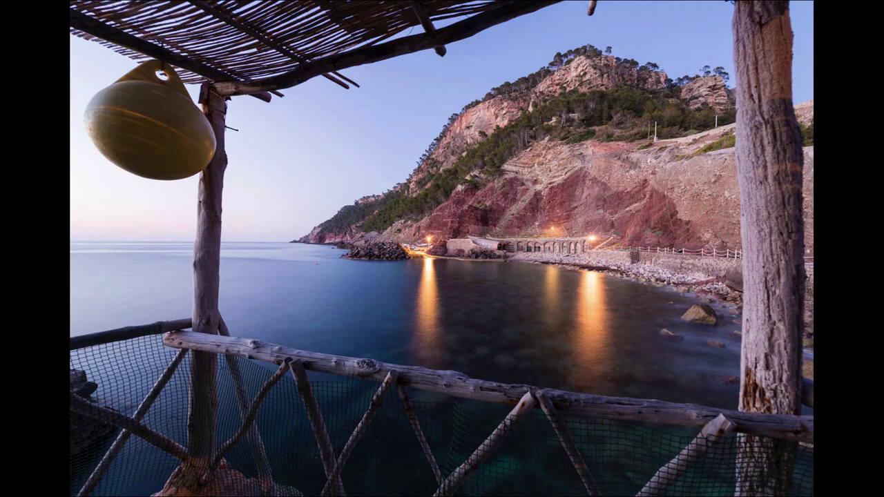
key(Right)
key(Right)
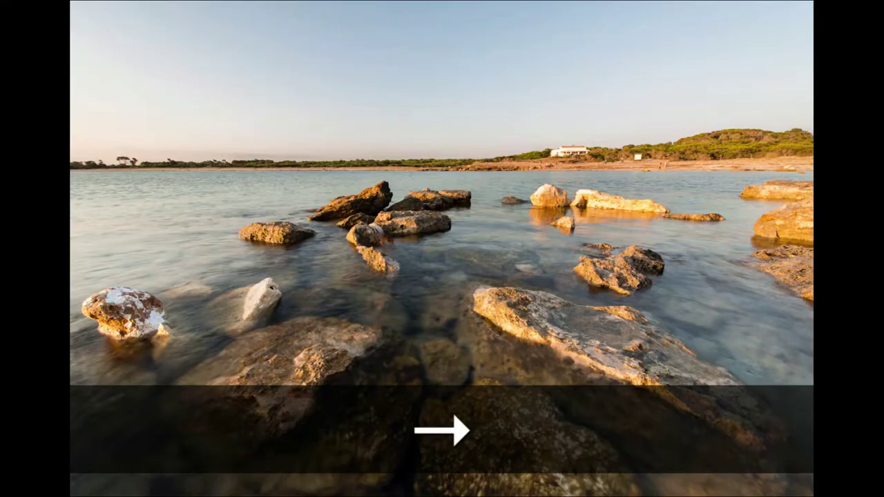
key(Left)
key(Left)
key(Left)
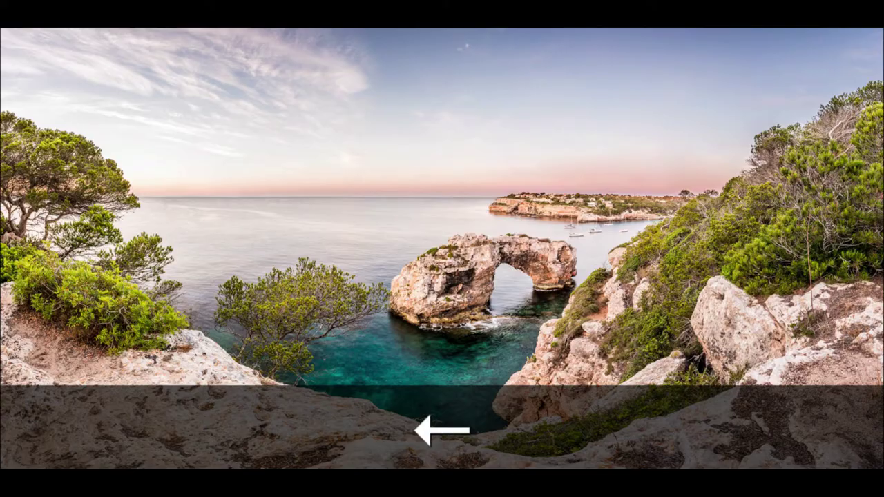
key(Left)
Settle on the sunset-over-the-sea photo and leave the full-screen preview.
key(Left)
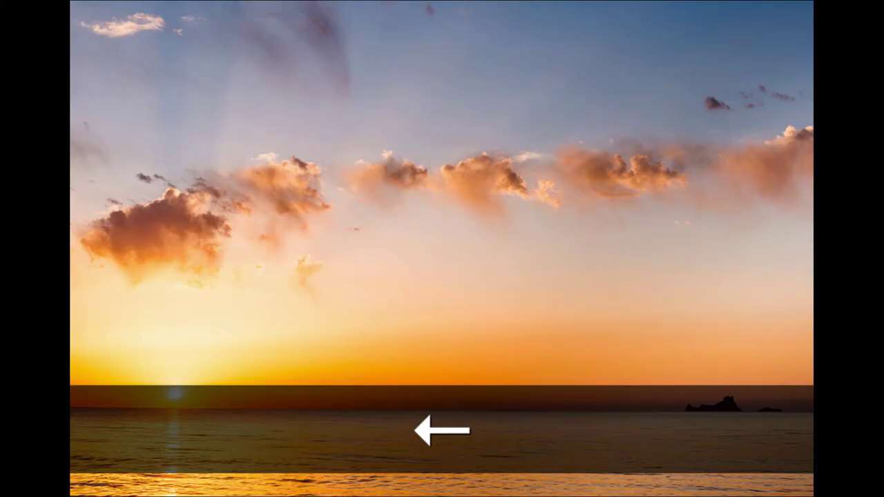
key(Left)
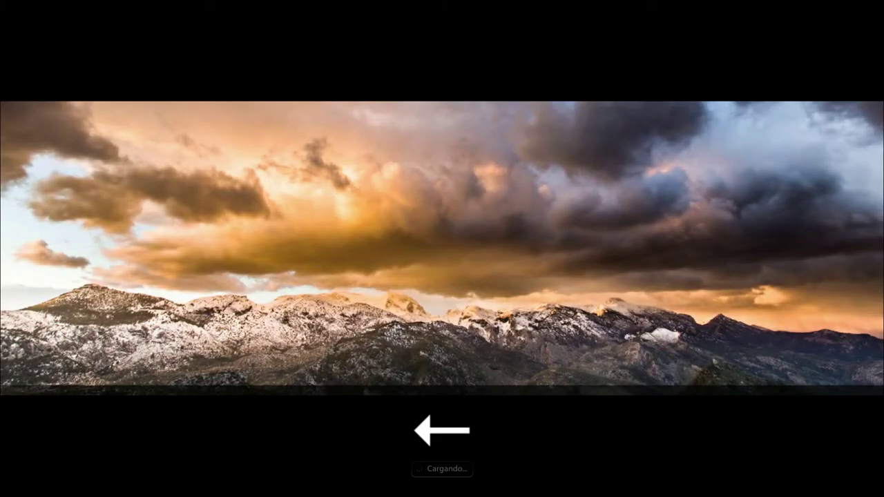
key(Right)
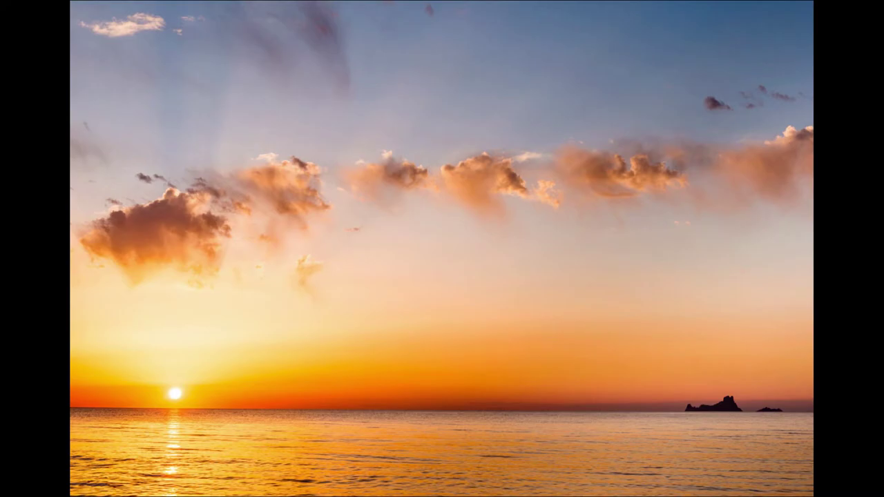
key(f)
key(f)
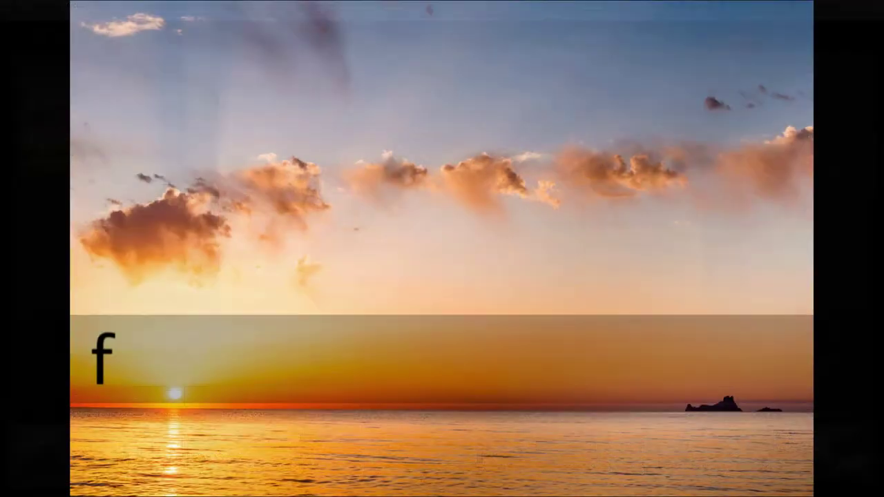
key(f)
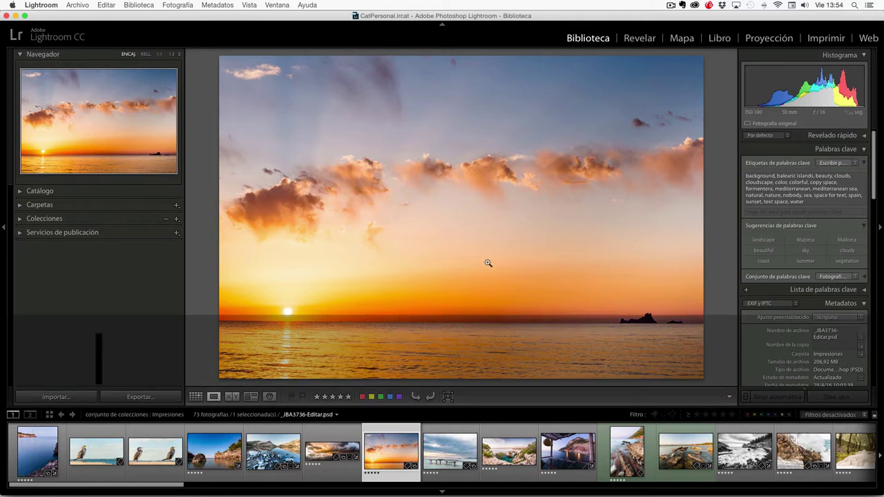
key(l)
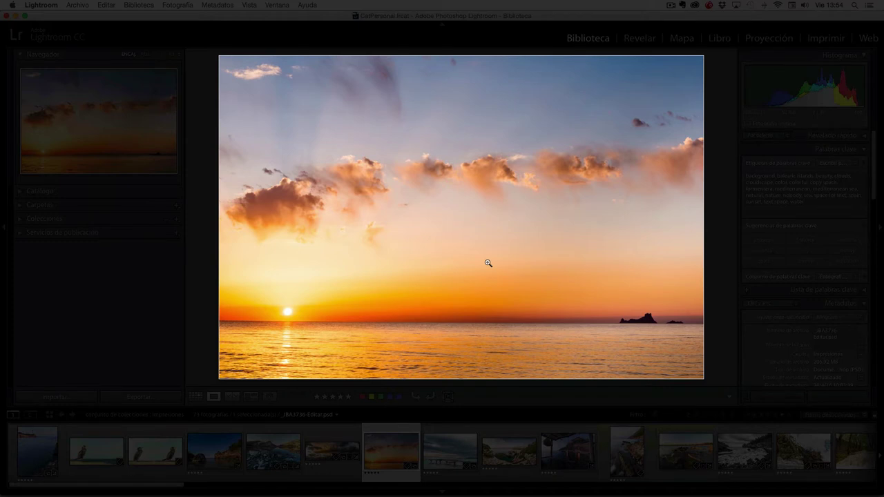
key(l)
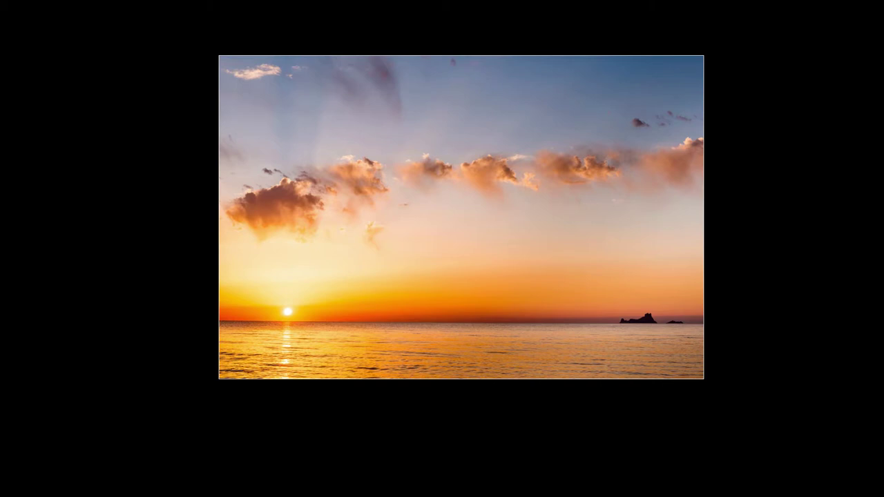
key(l)
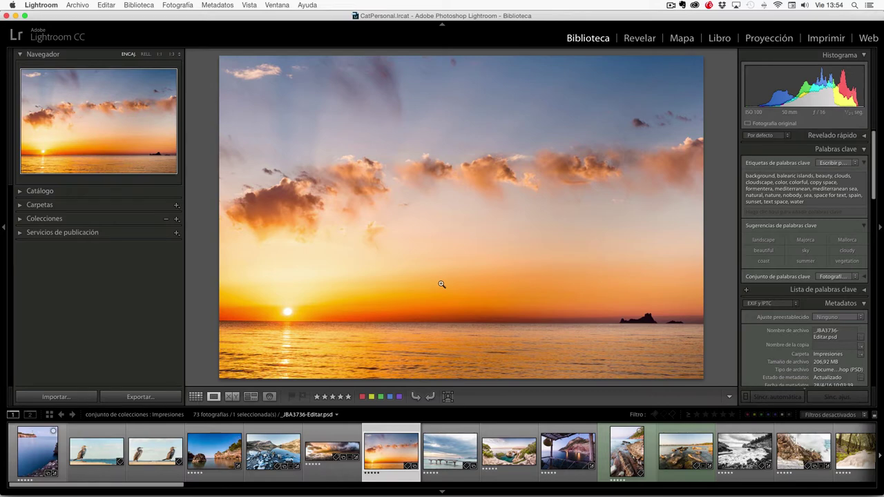
key(l)
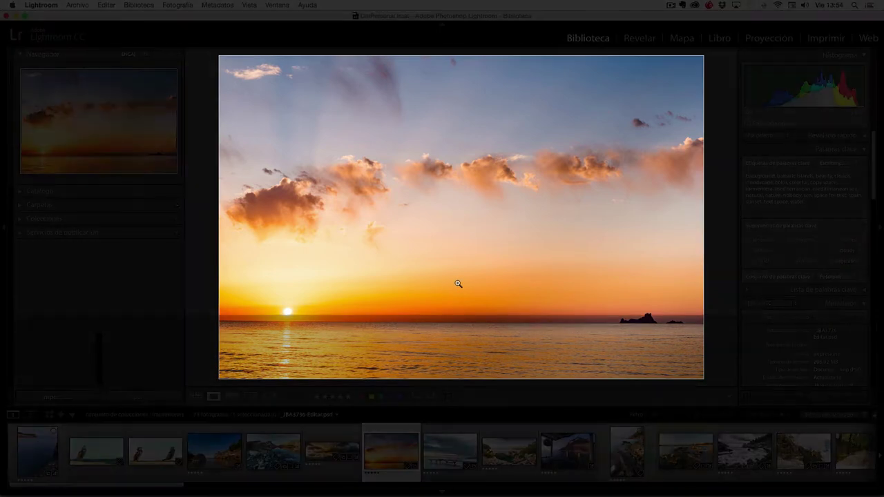
click(446, 457)
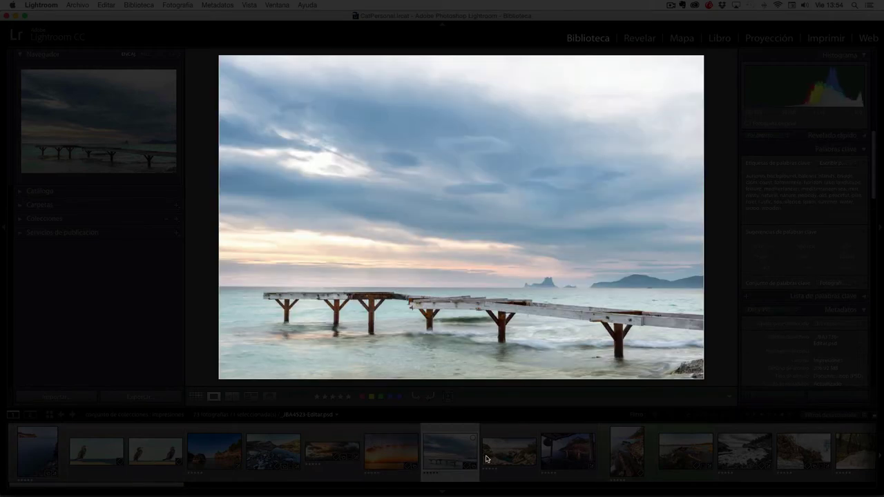
click(512, 456)
click(563, 455)
click(391, 454)
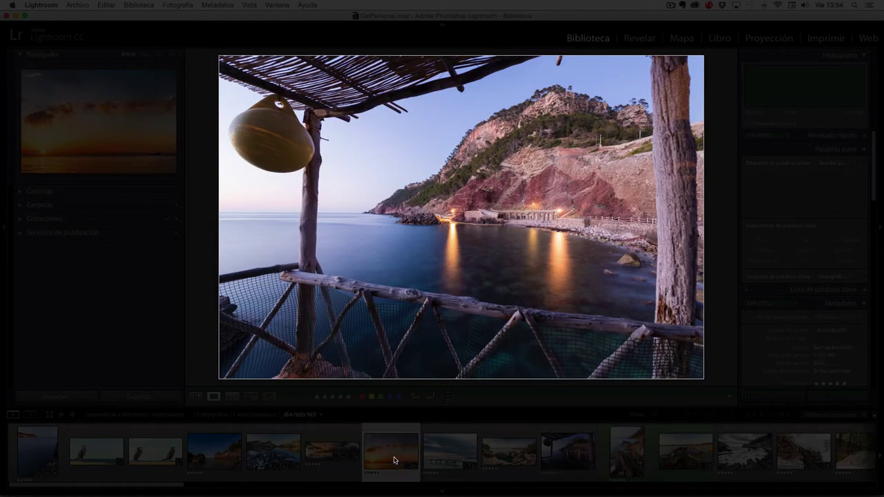
click(332, 455)
click(275, 454)
click(228, 455)
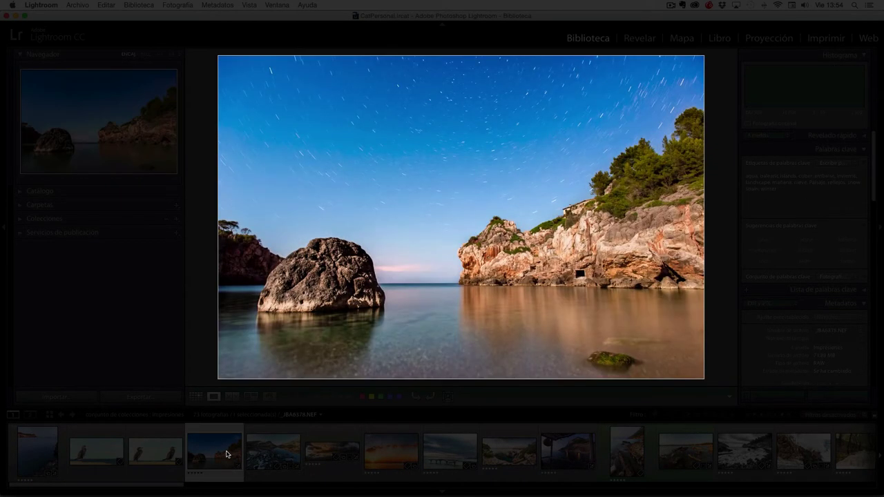
click(174, 453)
click(398, 460)
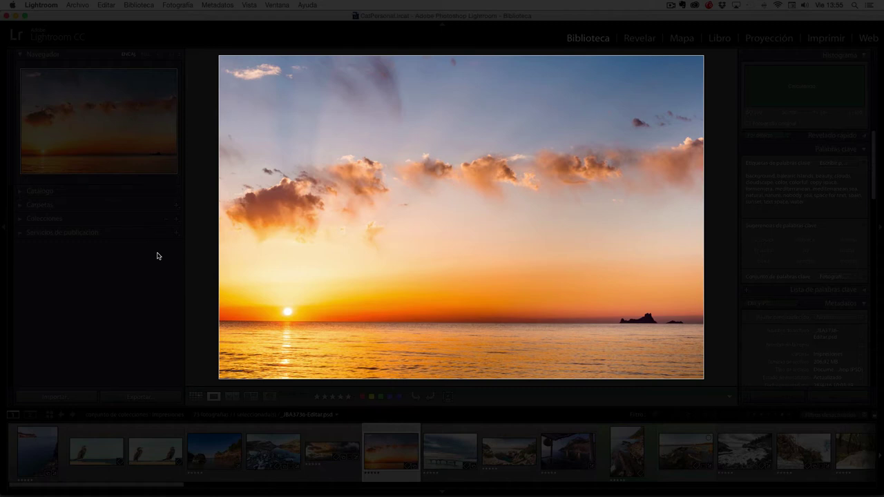
key(l)
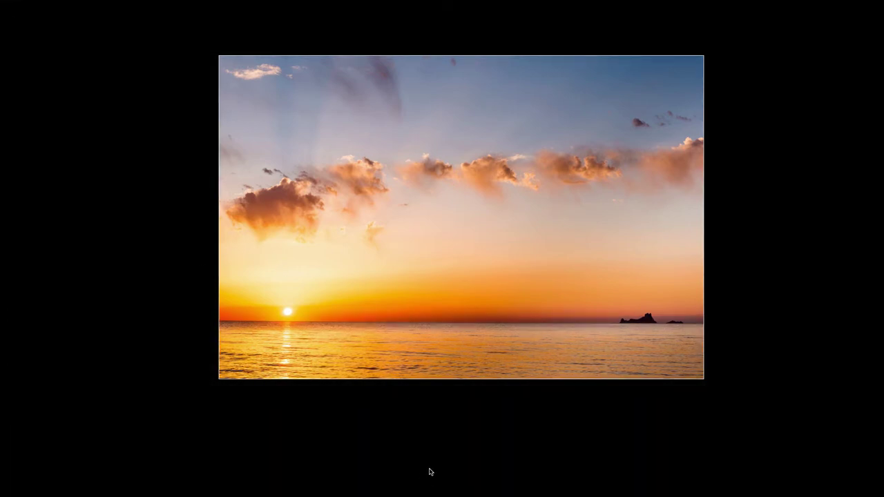
key(Right)
key(Right)
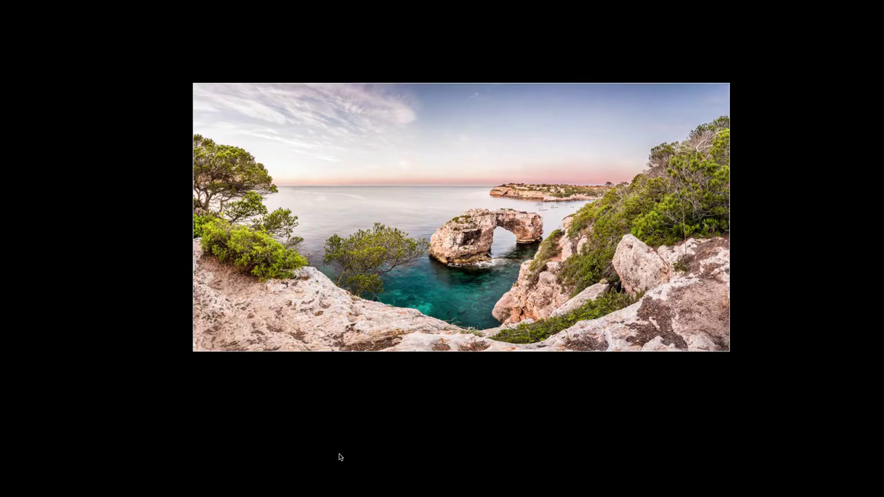
key(Left)
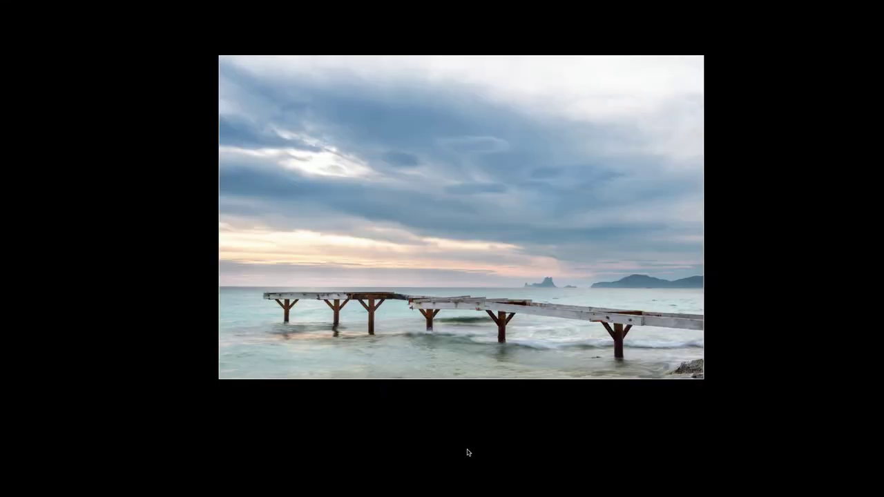
key(Right)
key(Right)
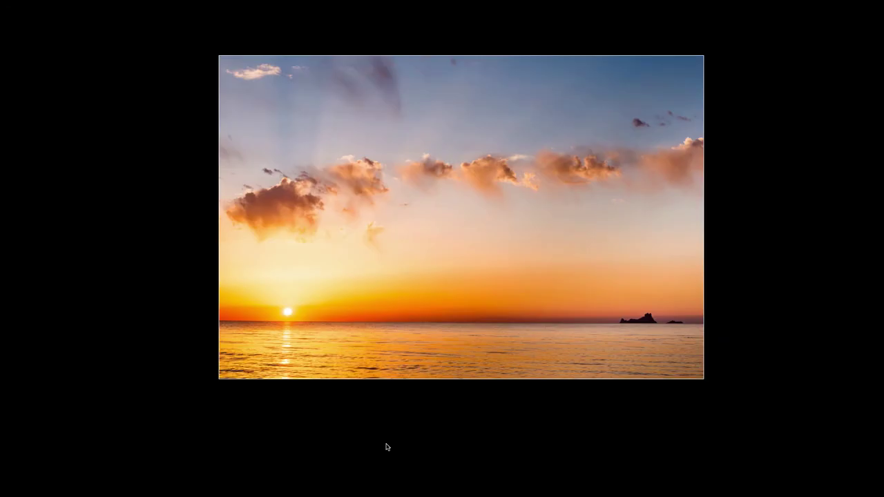
key(l)
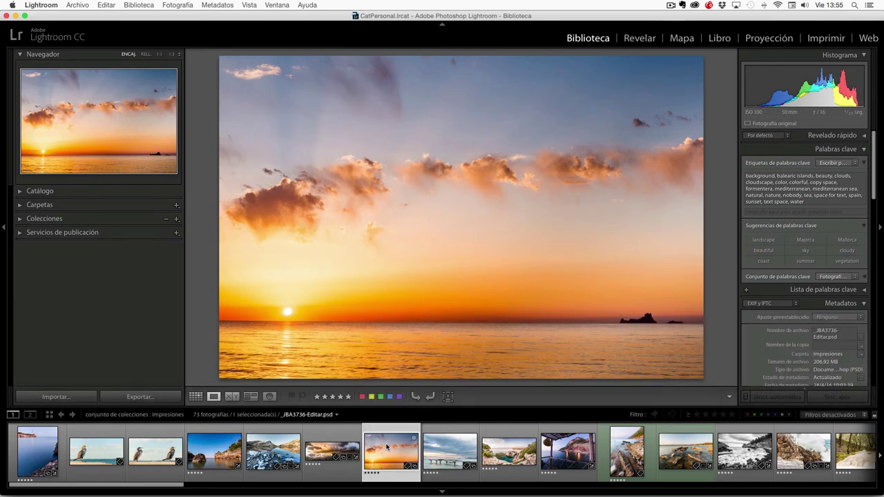
Toggle the side panels with Tab, ending with Navigator and Histogram panels visible around the sunset photo.
key(Tab)
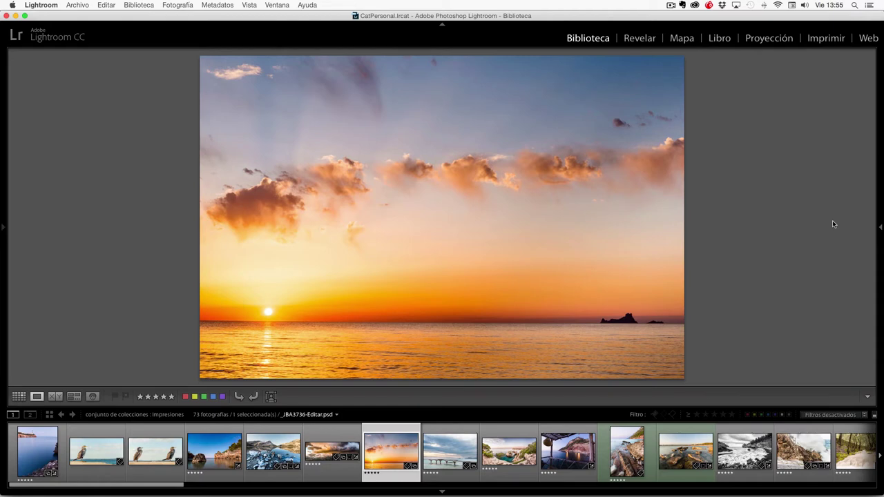
key(Tab)
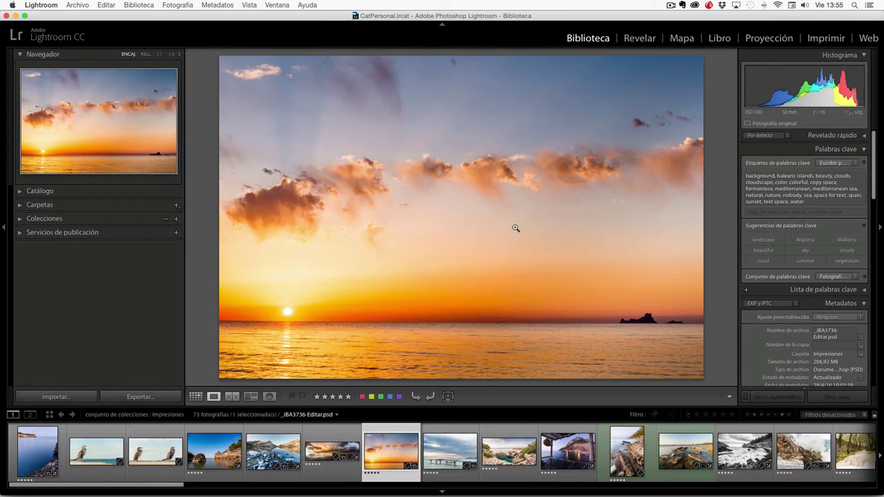
key(Tab)
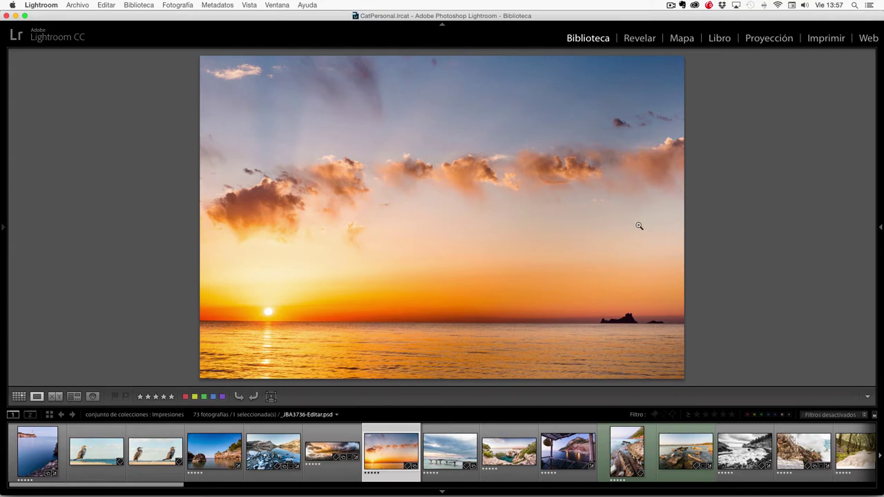
key(Tab)
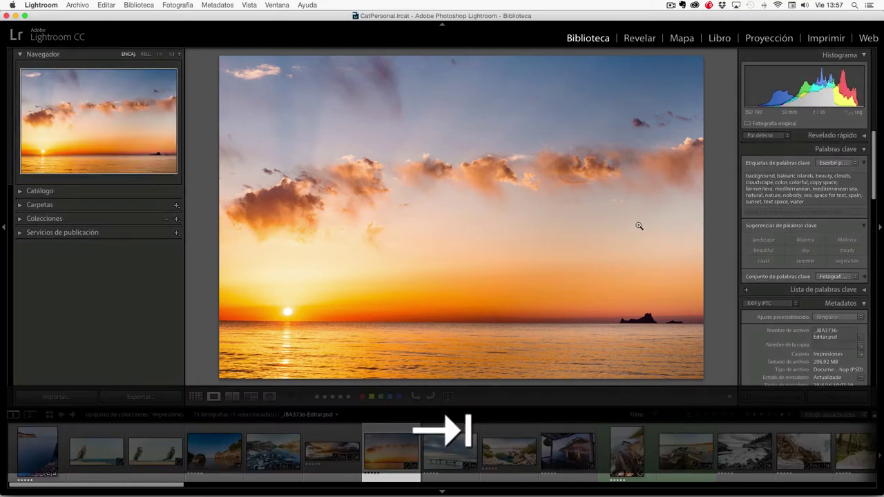
key(Tab)
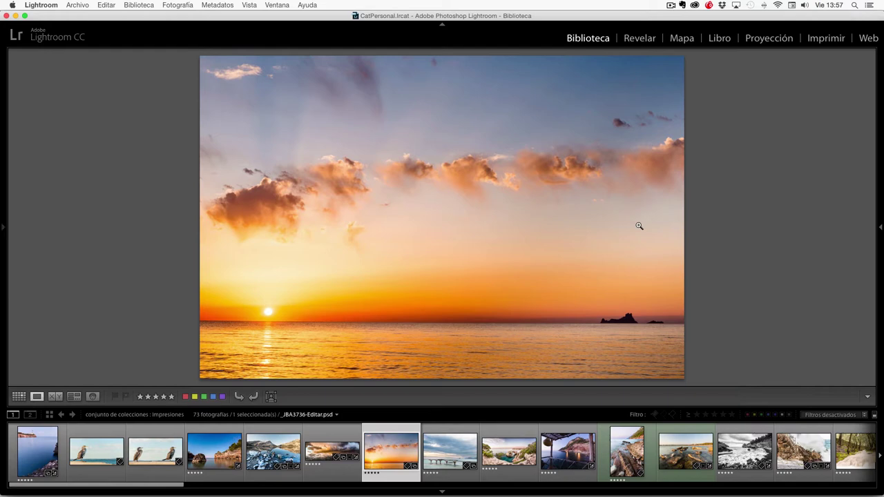
key(Tab)
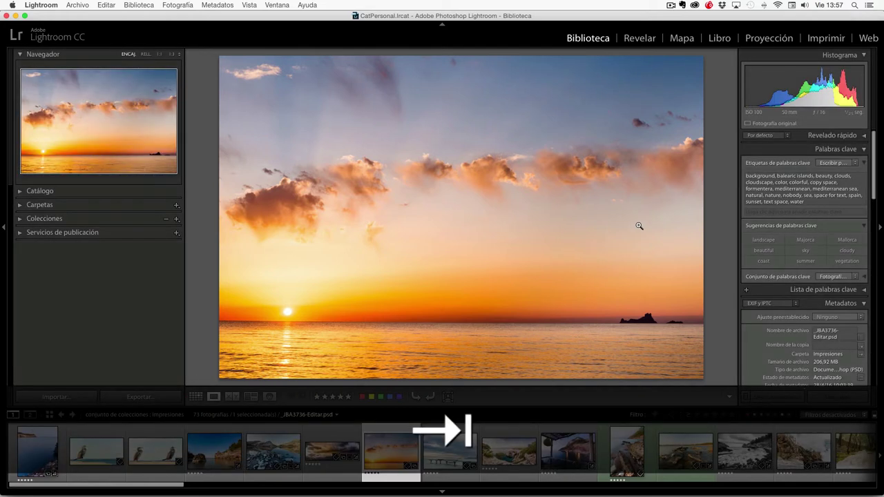
key(Tab)
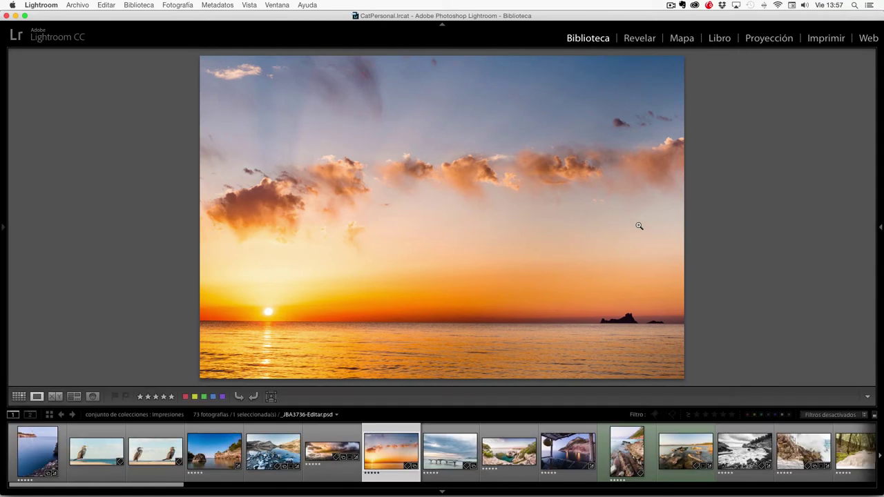
key(Tab)
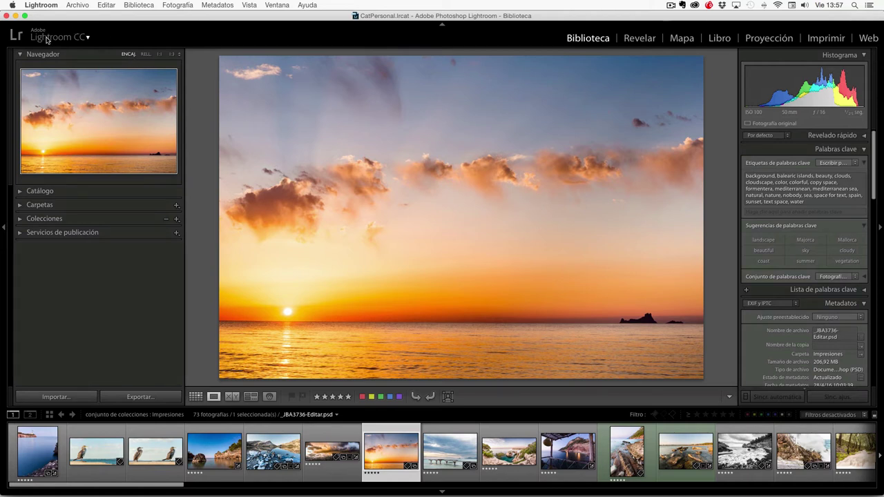
Open the Identity Plate Editor via the plate's 'Editar placa de identidad…' menu item.
mouse_move(58, 37)
click(88, 40)
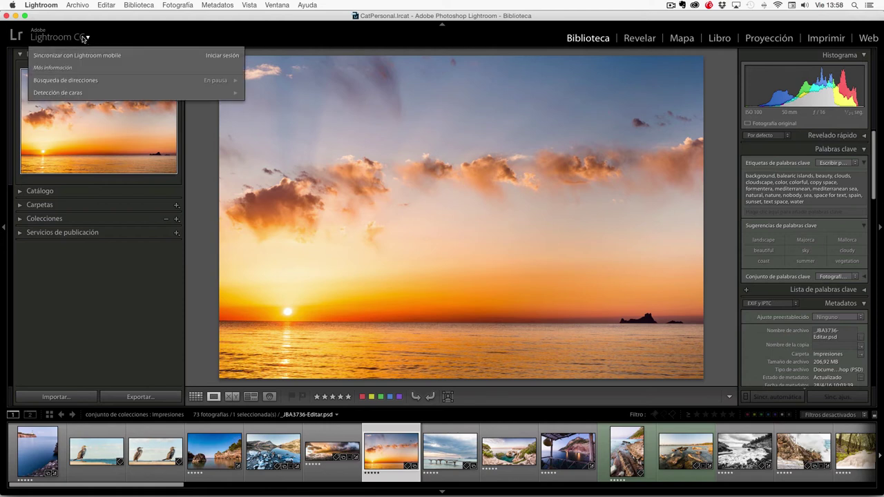
click(69, 37)
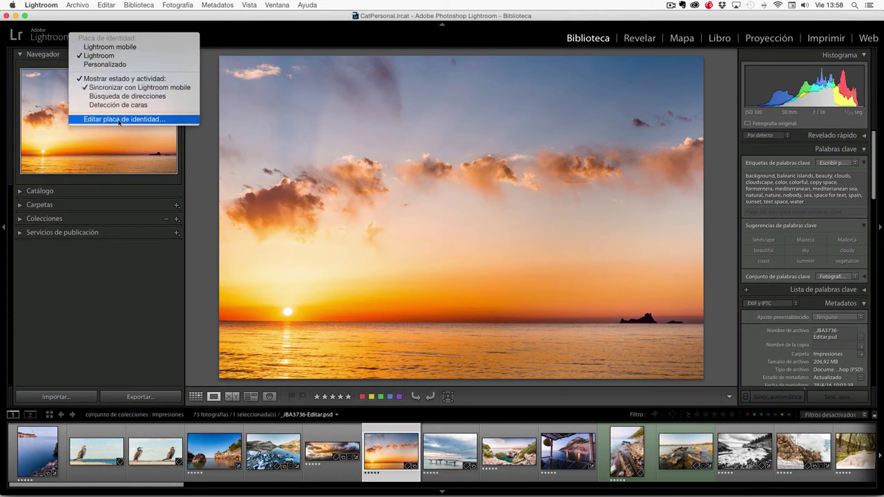
click(120, 120)
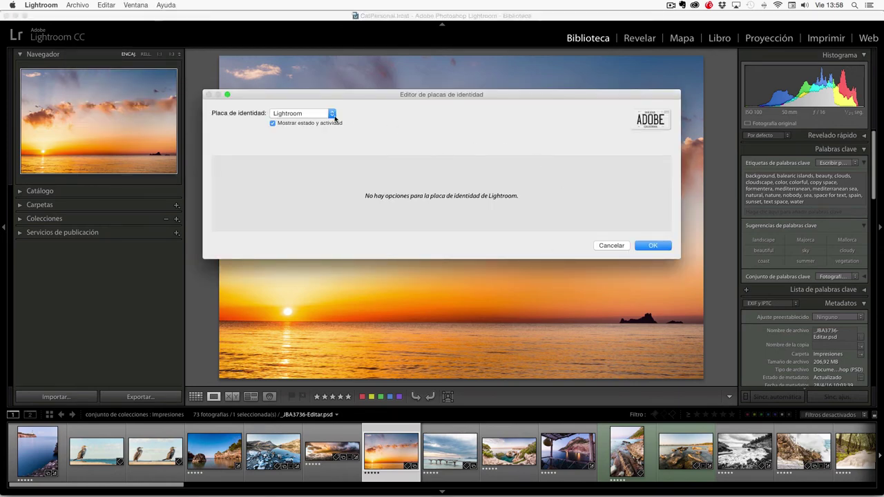
Set the Placa de identidad type to Personalizada.
click(294, 114)
click(225, 120)
click(287, 116)
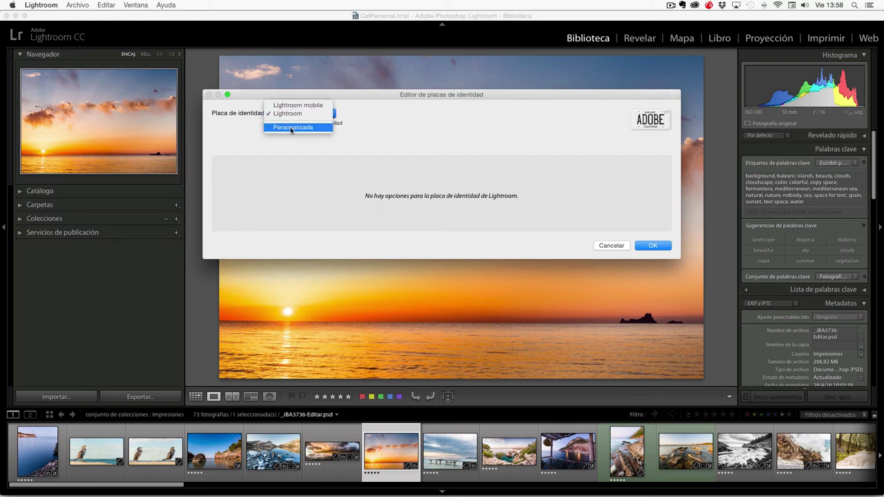
click(292, 128)
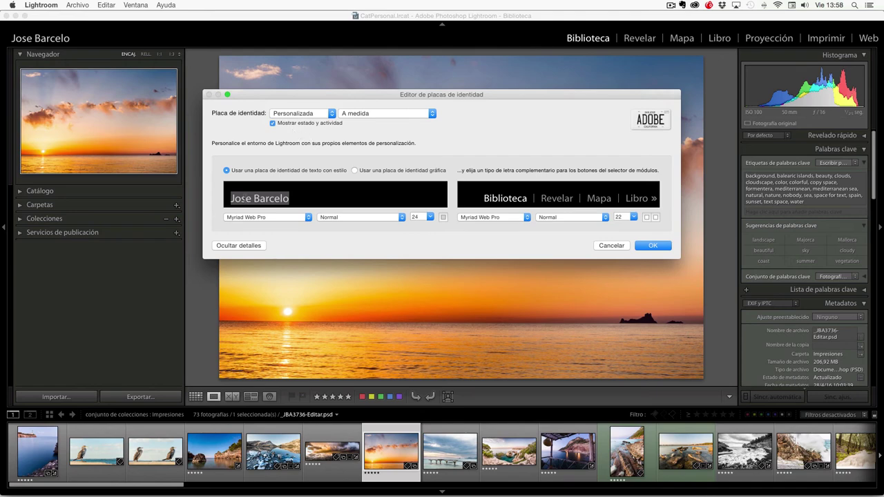
Replace the styled plate text with 'Mallorca Fotográfica'.
double_click(246, 199)
double_click(289, 199)
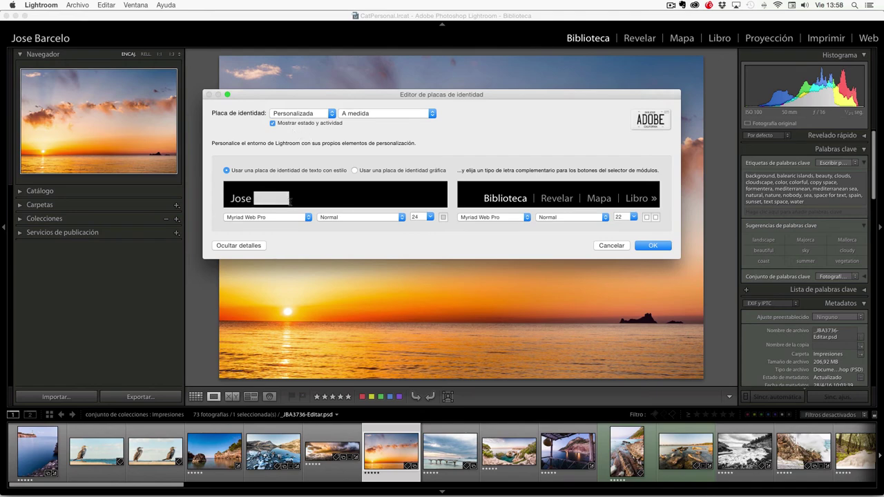
click(291, 201)
double_click(309, 203)
click(297, 205)
drag(291, 199, 230, 199)
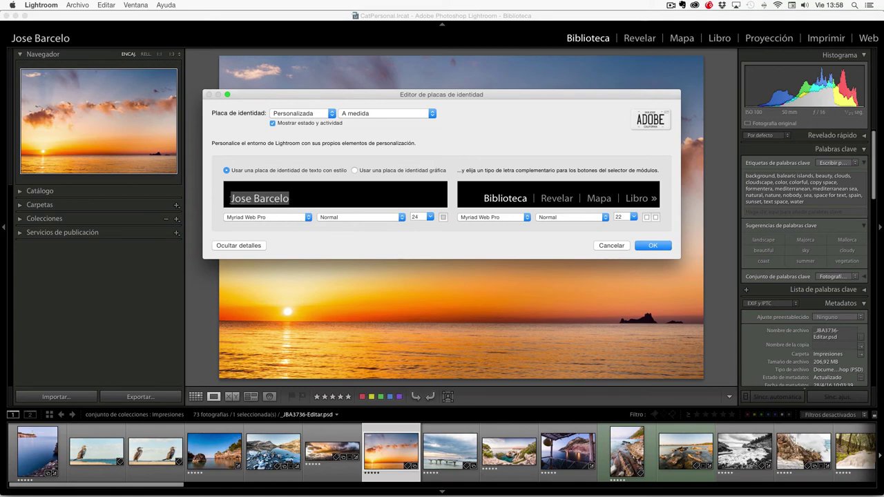
text(J)
text(M)
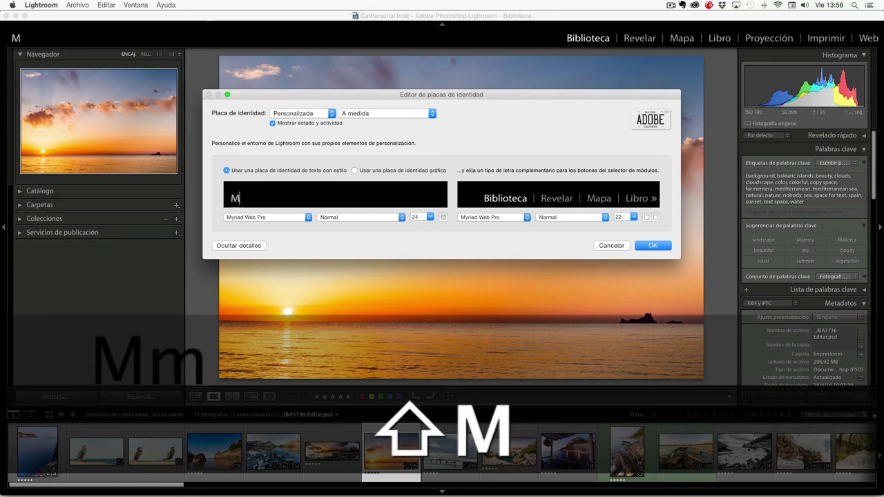
text(allorca F)
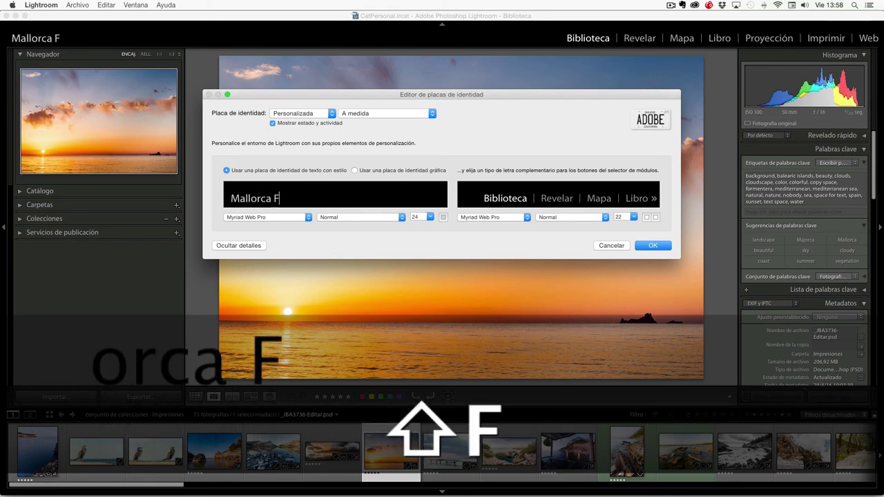
text(otográfica)
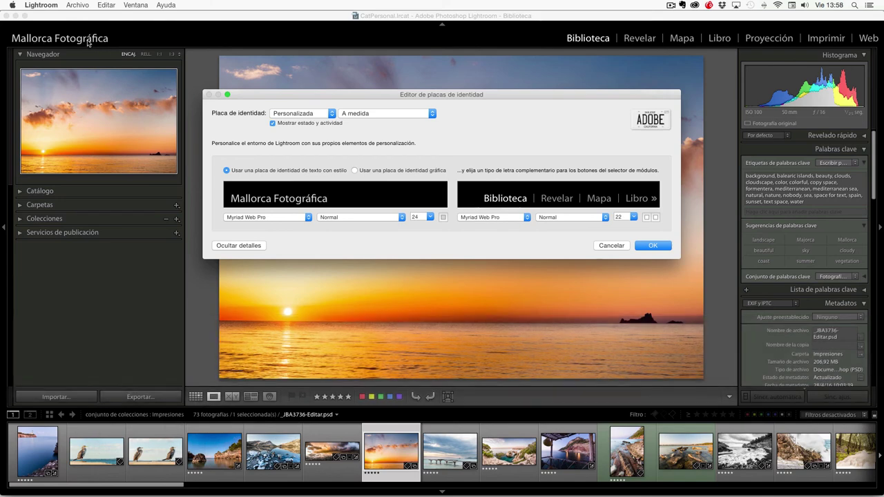
Replace the plate text with the photographer's accented name and confirm with OK.
triple_click(324, 198)
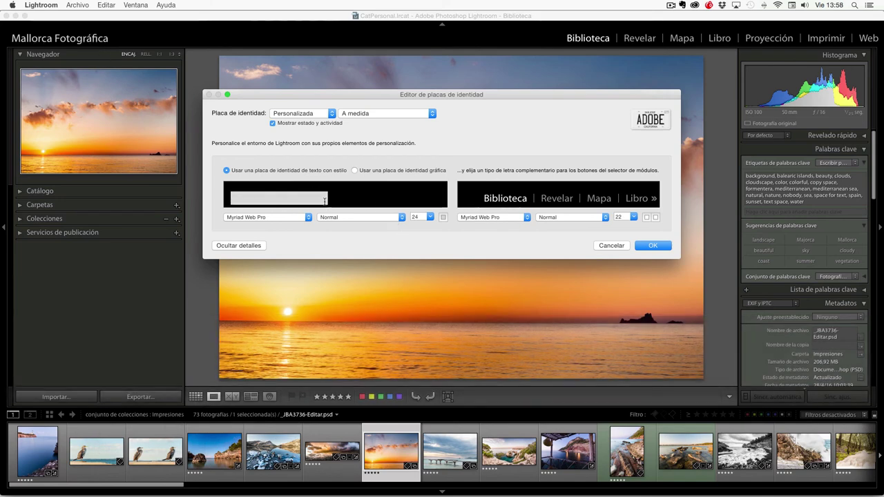
text(J)
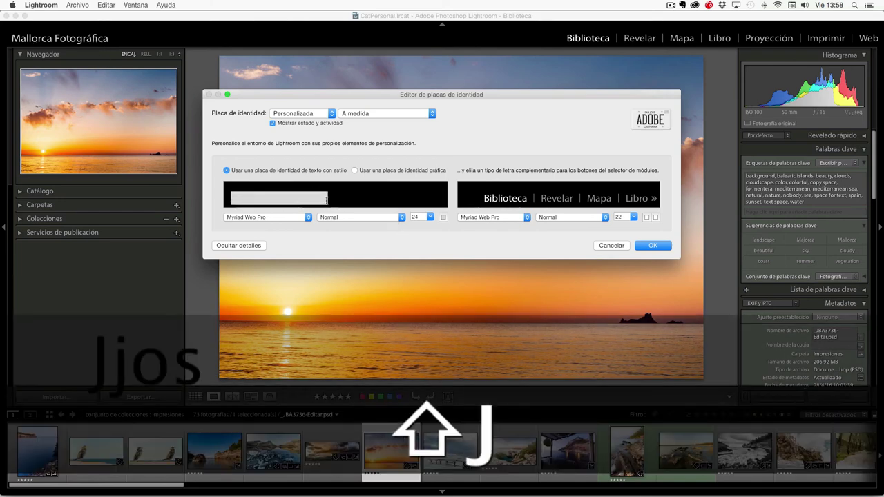
text(J)
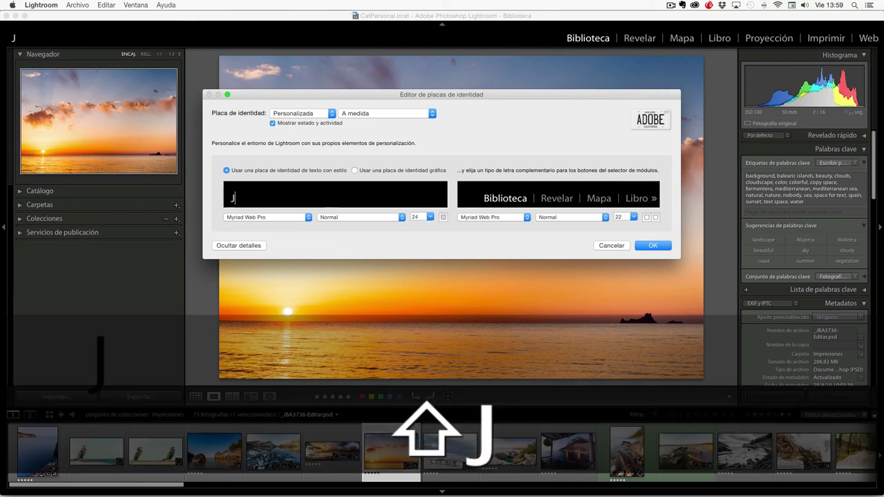
text(osé Barceló)
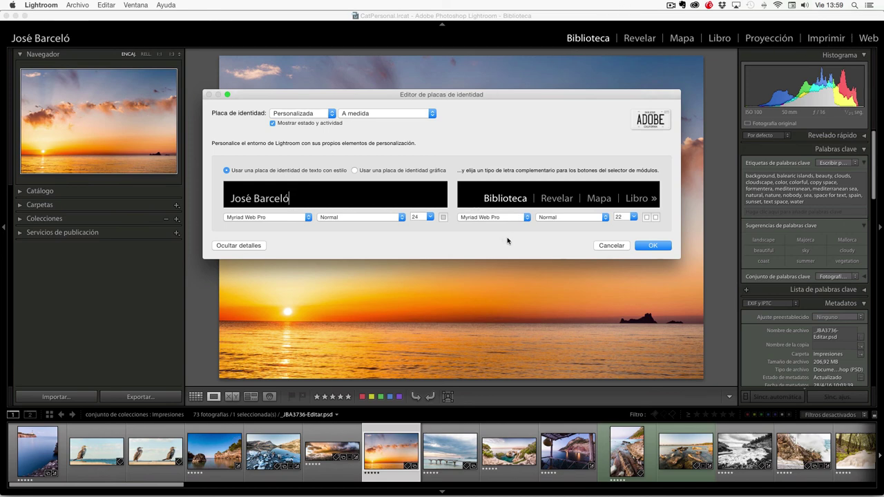
click(653, 246)
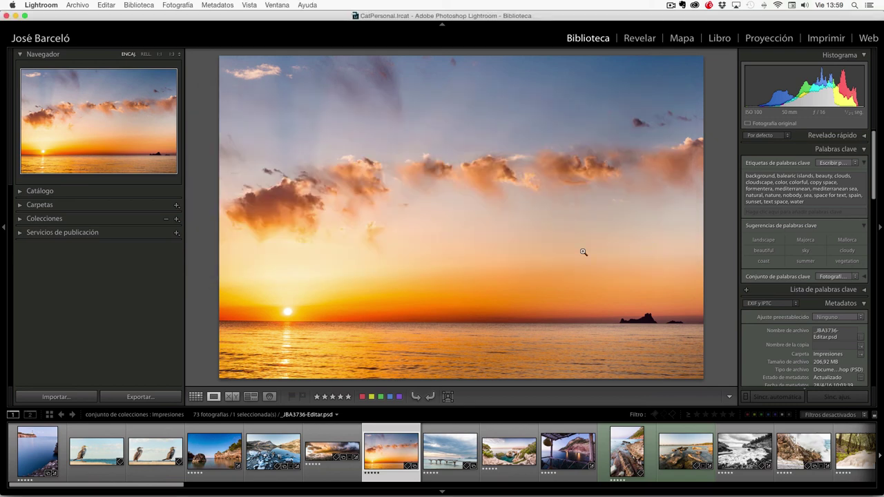